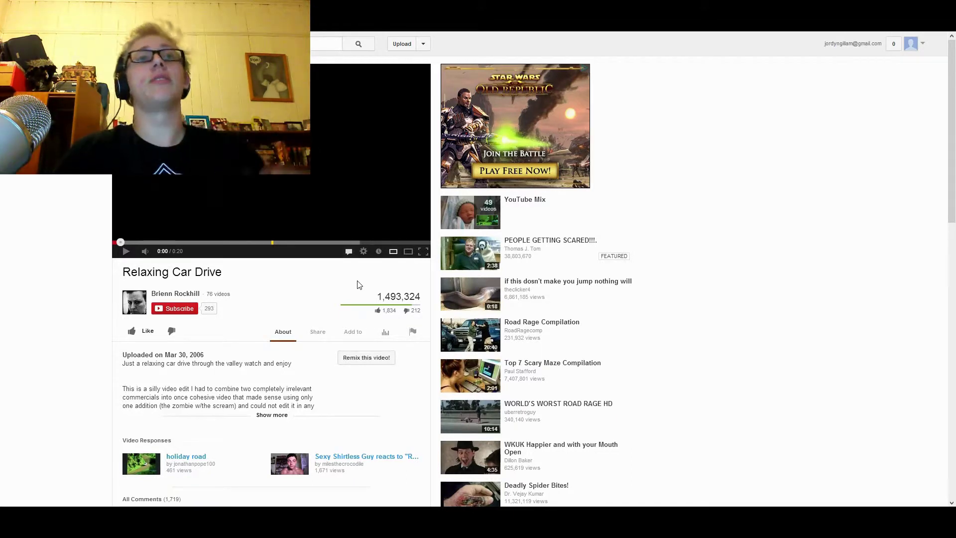
- Watch 'Relaxing Car Drive' full screen to its 0:20 end and dismiss the ad banner
left_click(386, 192)
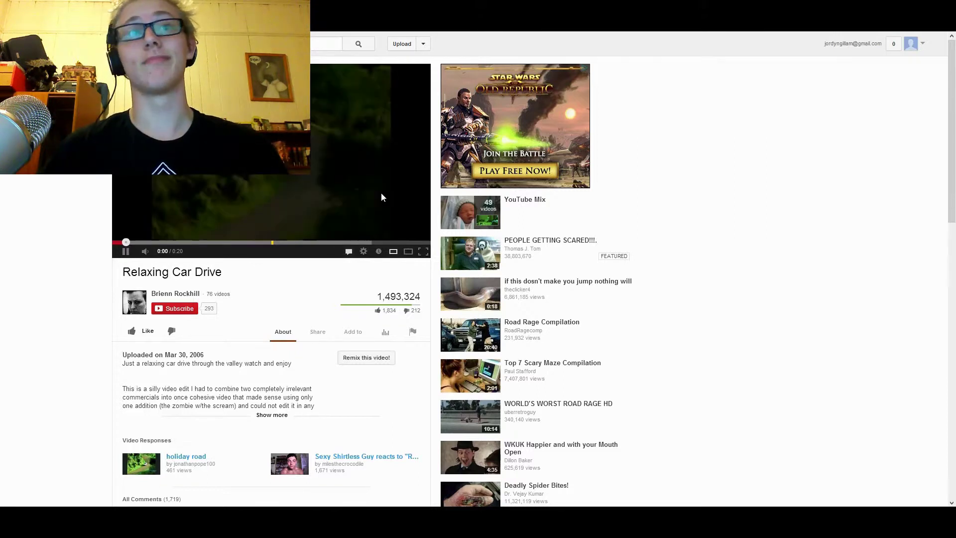
left_click(422, 252)
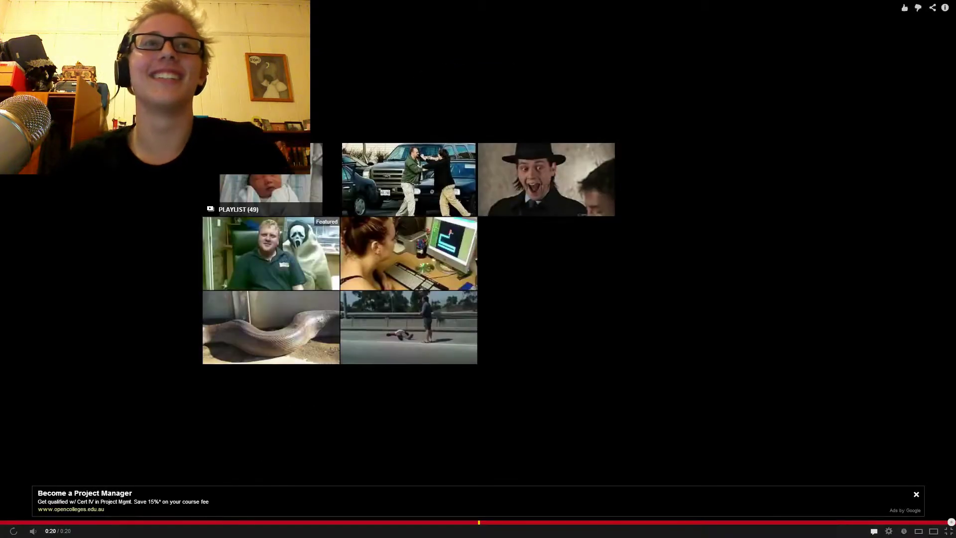
left_click(917, 493)
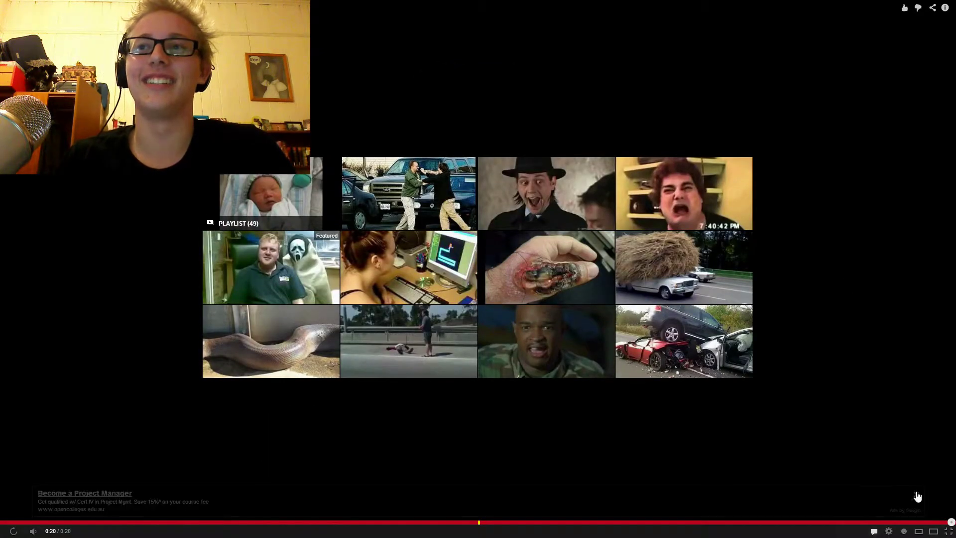
- Switch to the snake video from related videos, set quality to 480p and watch full screen
left_click(949, 531)
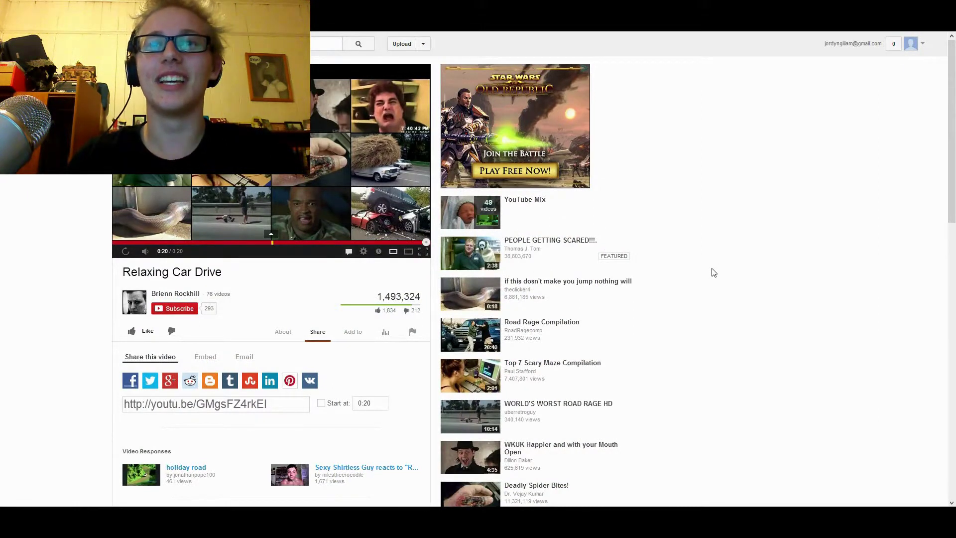
left_click(568, 280)
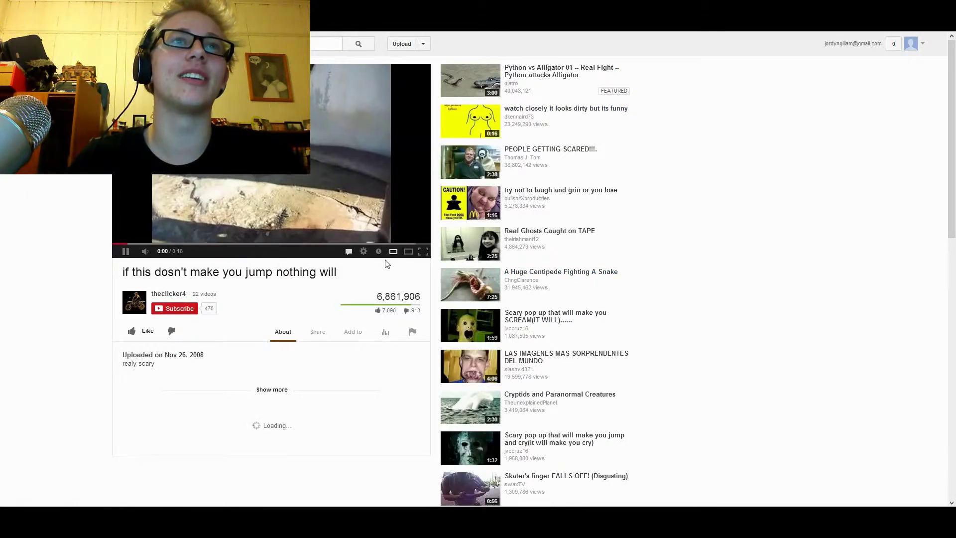
left_click(363, 250)
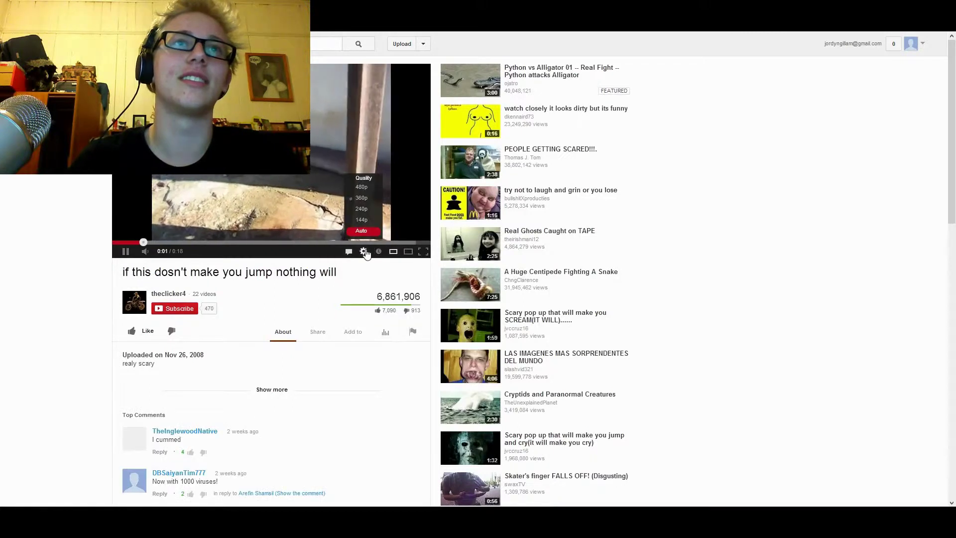
left_click(362, 187)
left_click(423, 251)
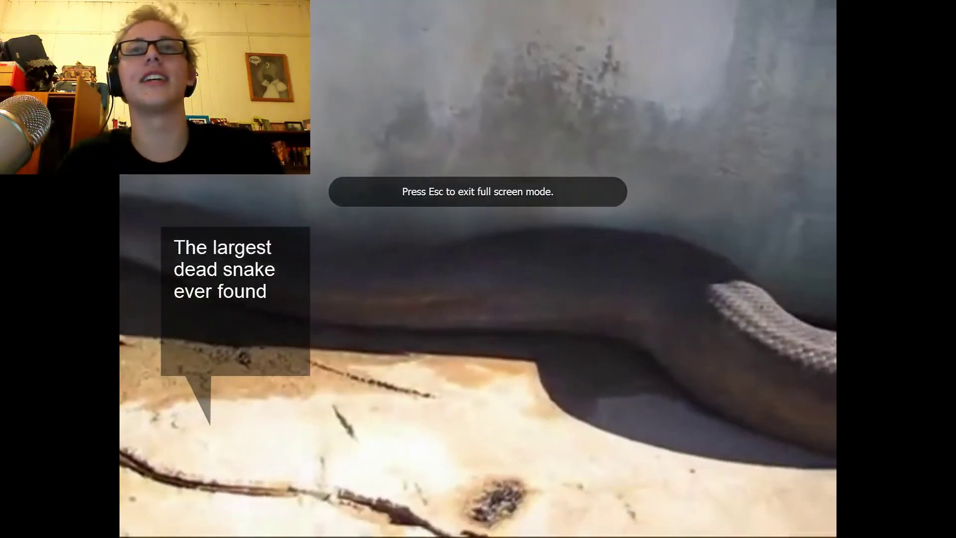